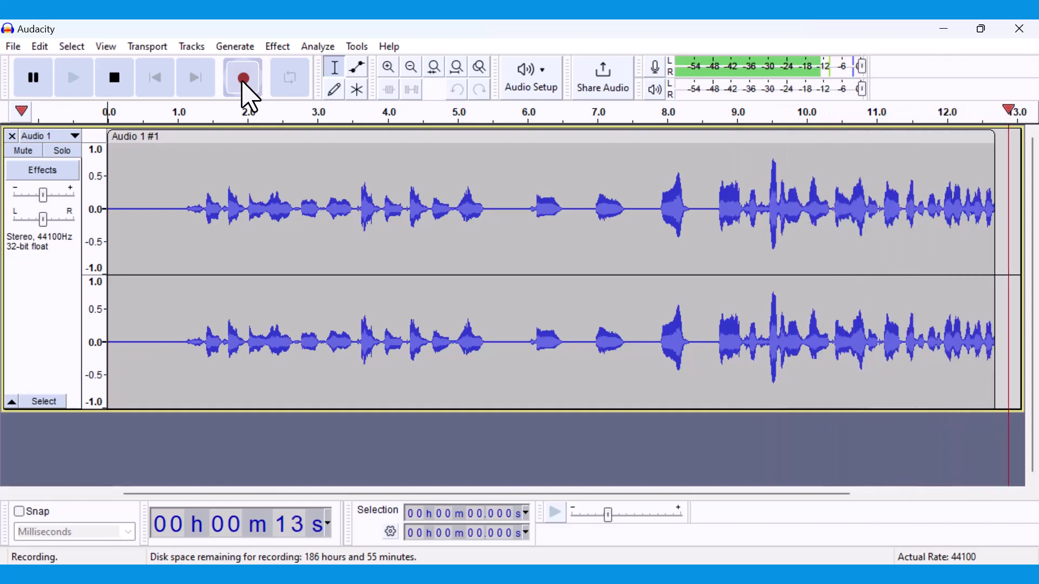
- Stop the recording and trim the track to the audio between about 0.99 s and 13.62 s
click(114, 85)
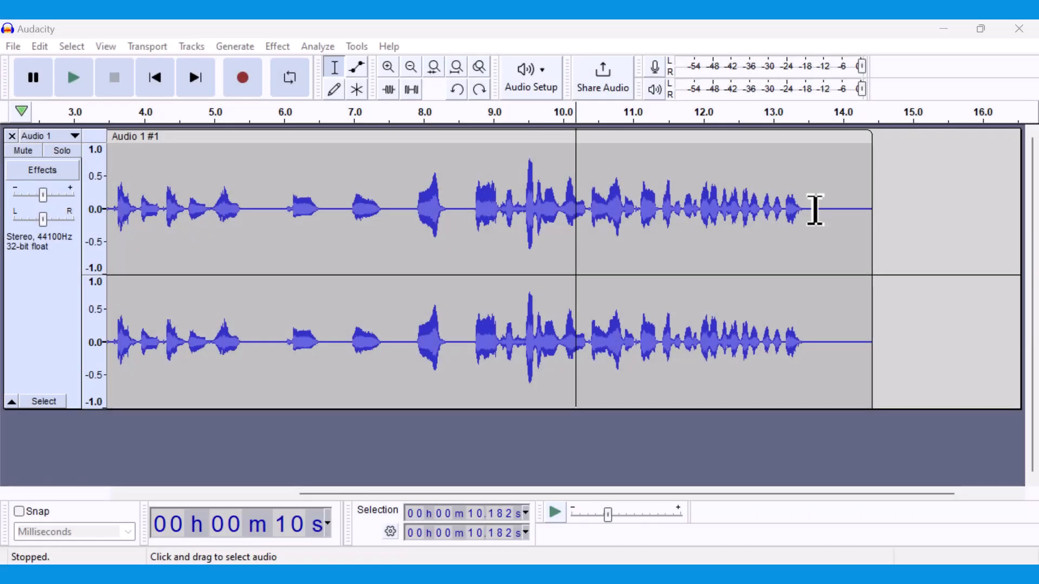
drag(815, 210, 176, 204)
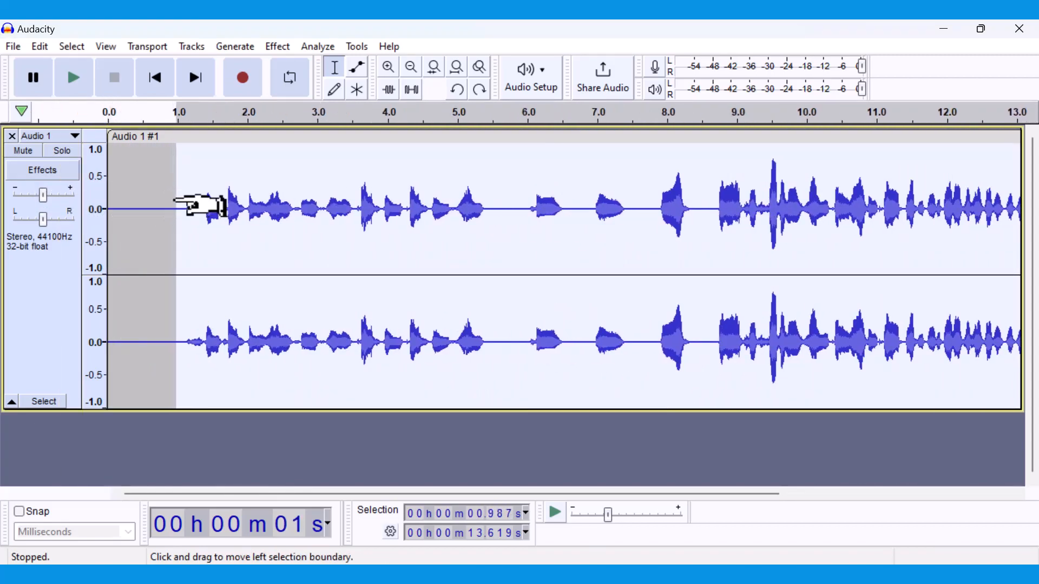
click(38, 48)
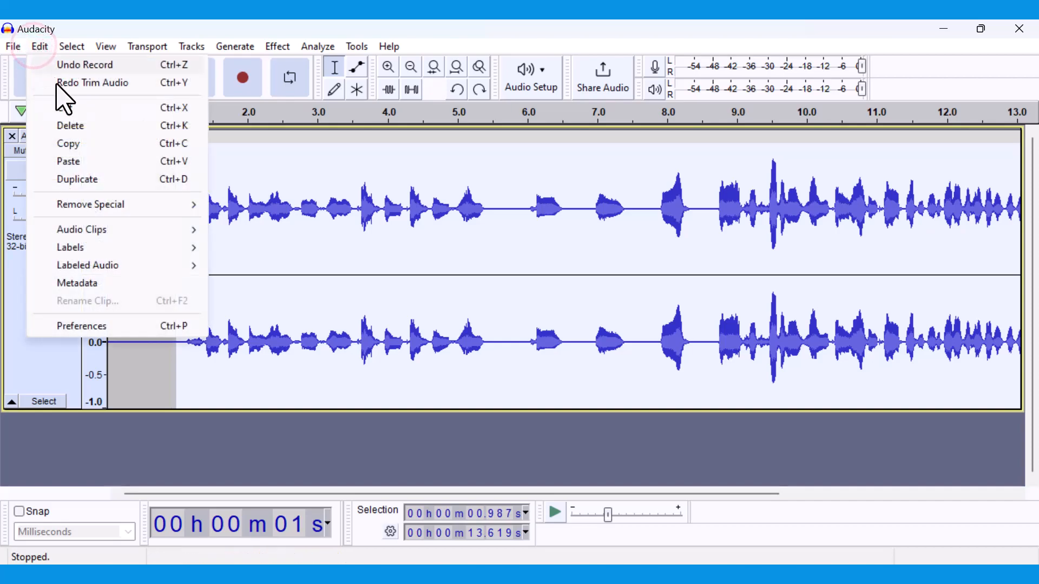
mouse_move(146, 212)
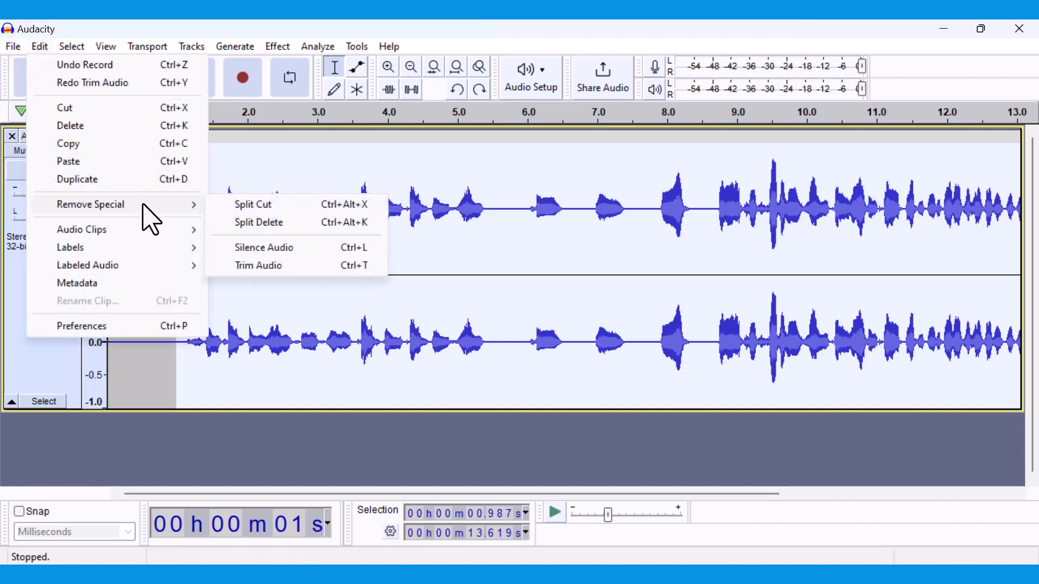
click(283, 266)
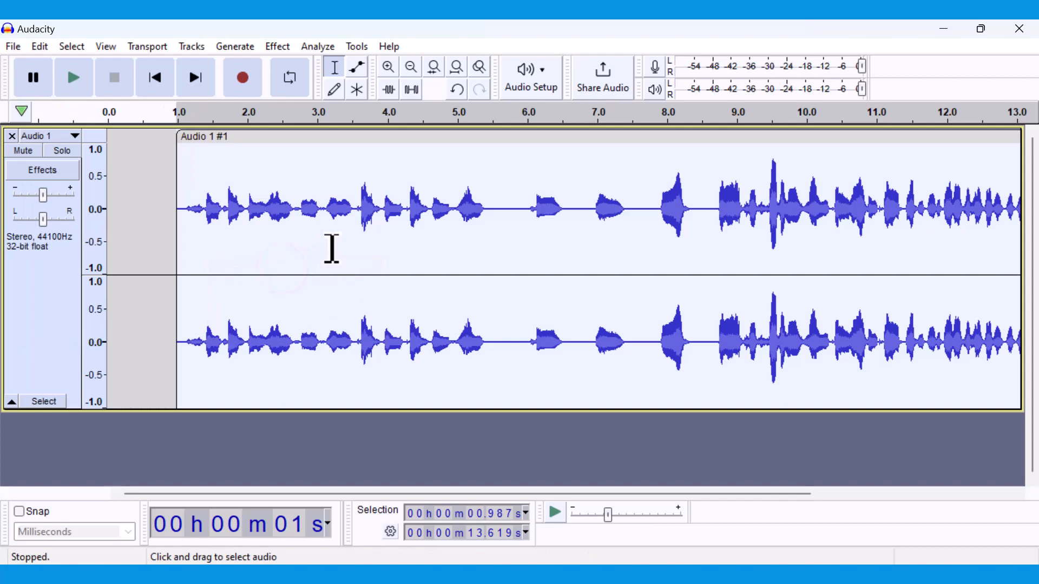
- Split the clip at about 5.67 s and move the pieces apart, the first to 0 s and the second to about 10 s
click(504, 187)
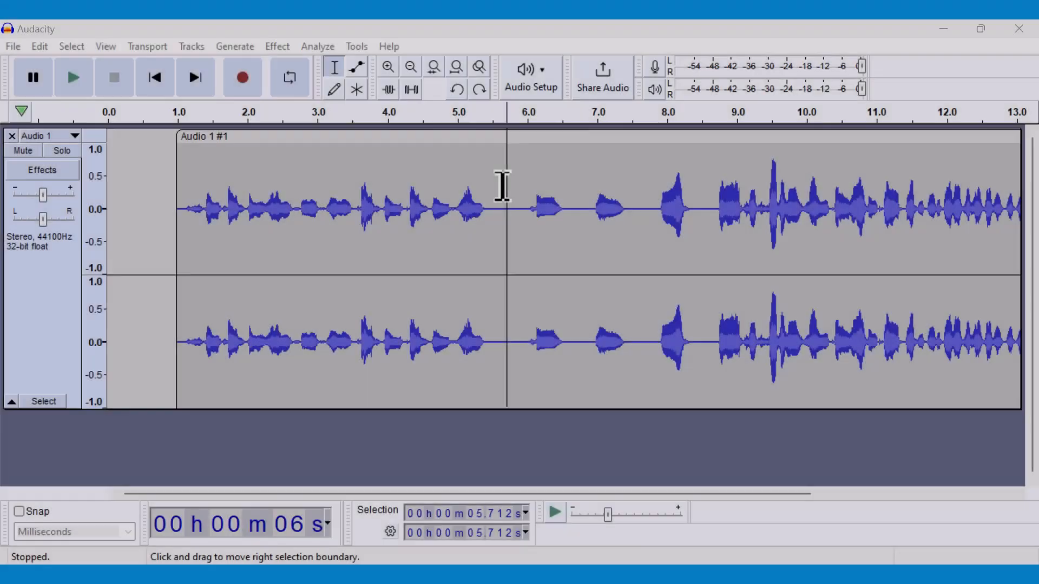
drag(502, 187, 177, 187)
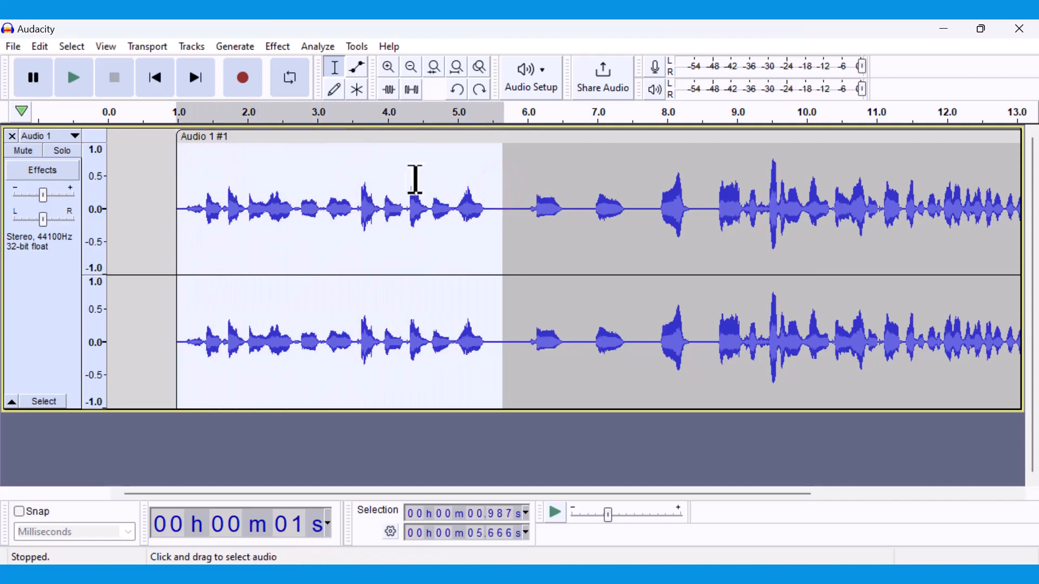
right_click(475, 175)
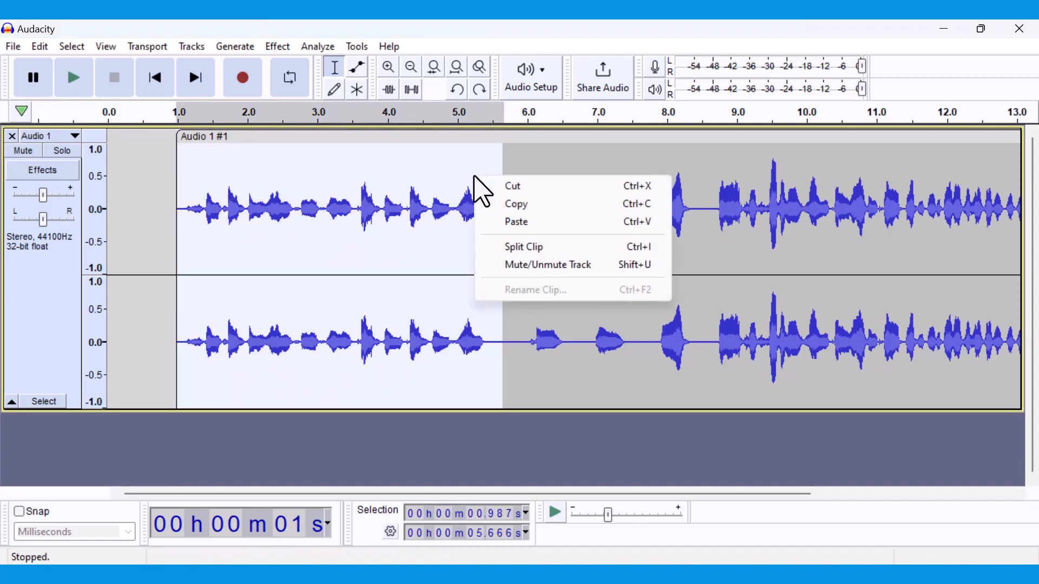
click(561, 248)
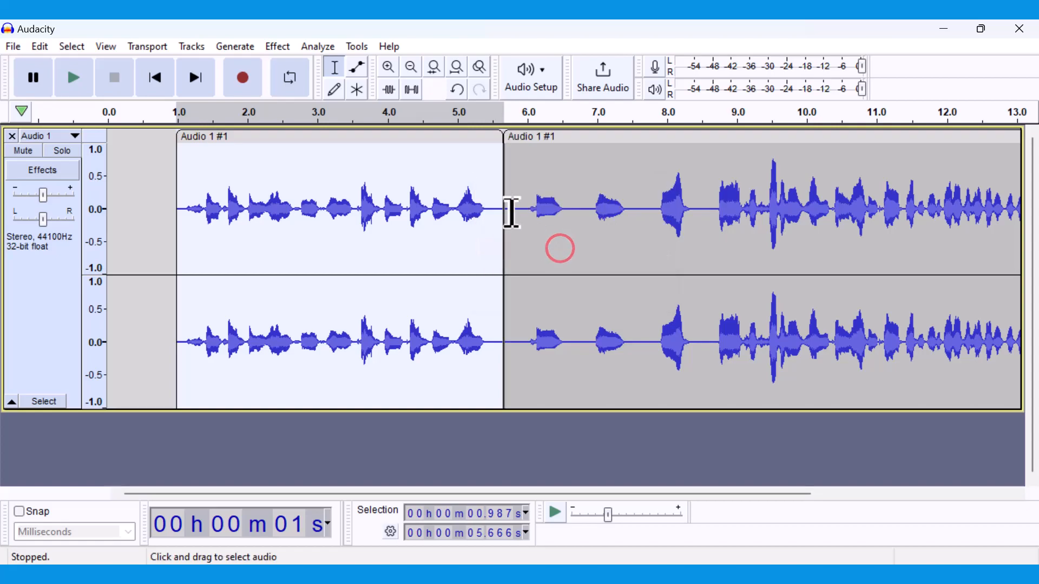
drag(446, 139, 373, 145)
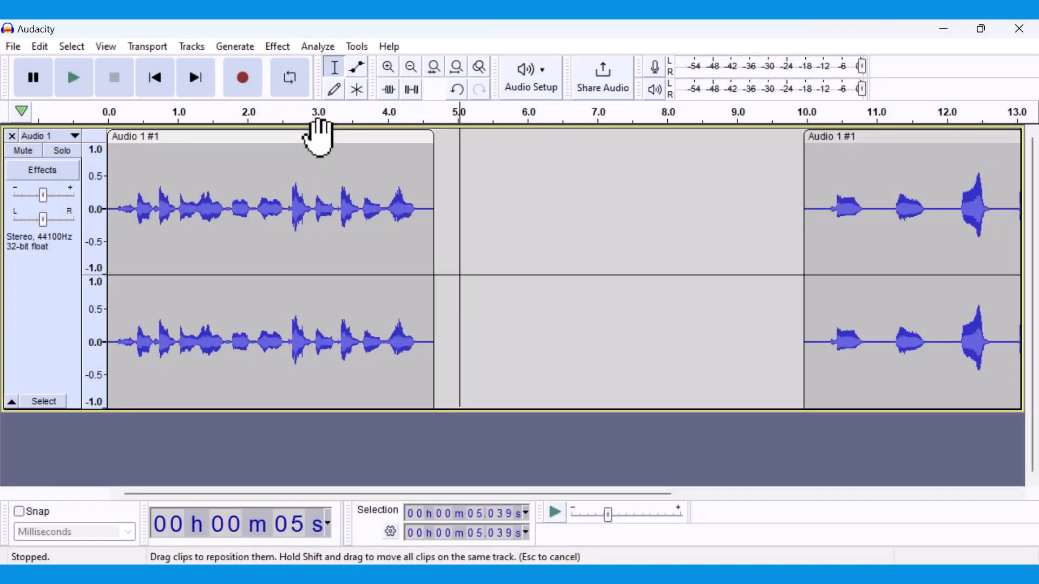
- Copy the first clip and paste it into the gap between the two clips, starting at about 5.07 s
click(319, 138)
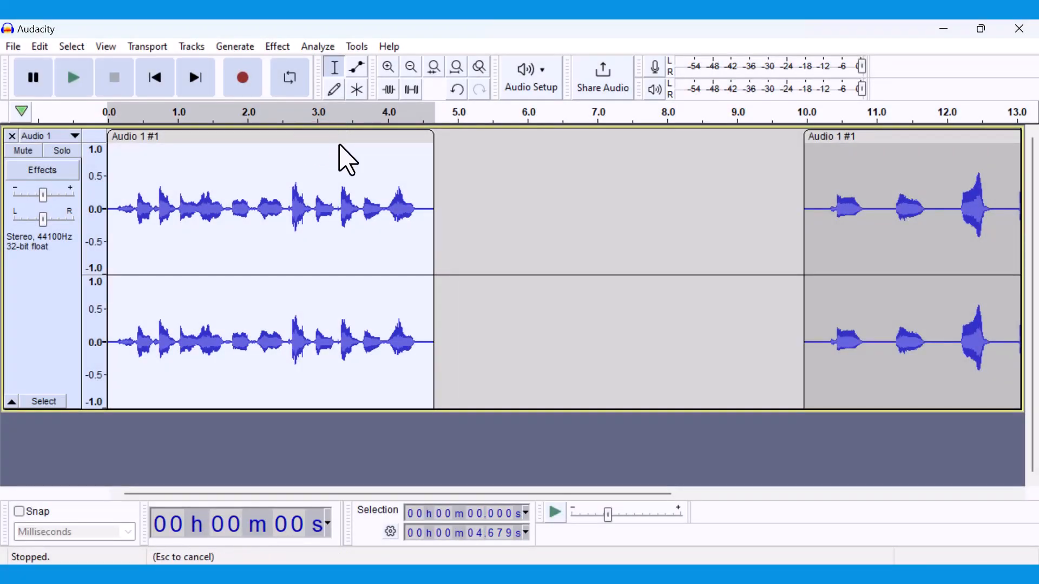
right_click(339, 143)
click(377, 171)
right_click(462, 157)
click(490, 179)
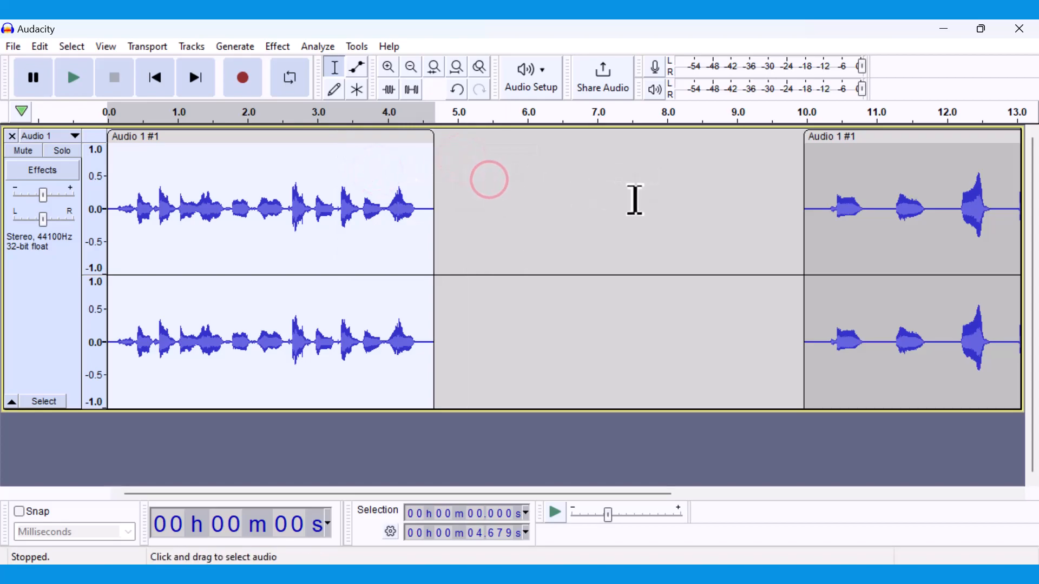
click(463, 150)
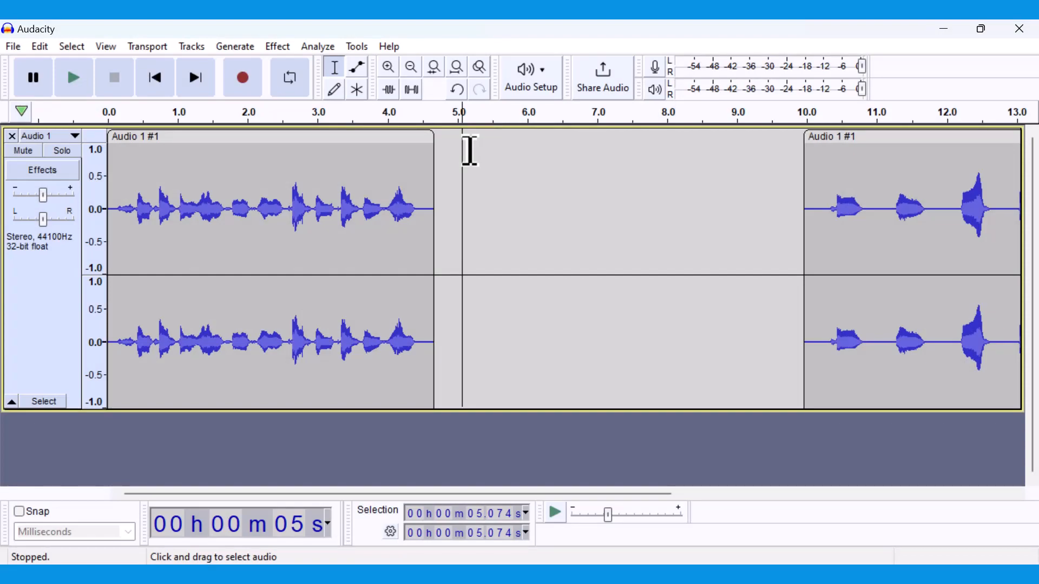
right_click(470, 152)
click(500, 162)
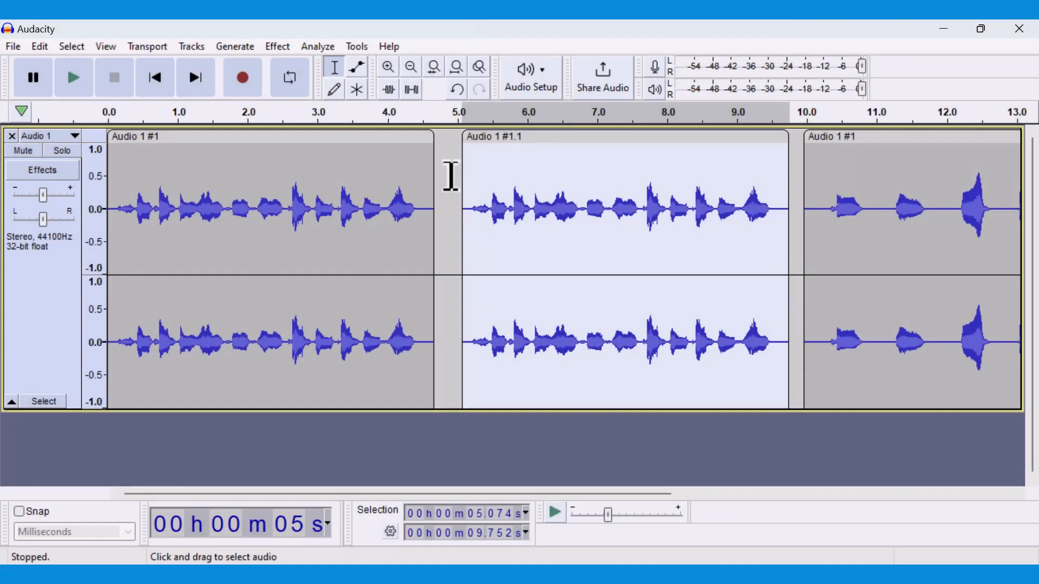
click(277, 47)
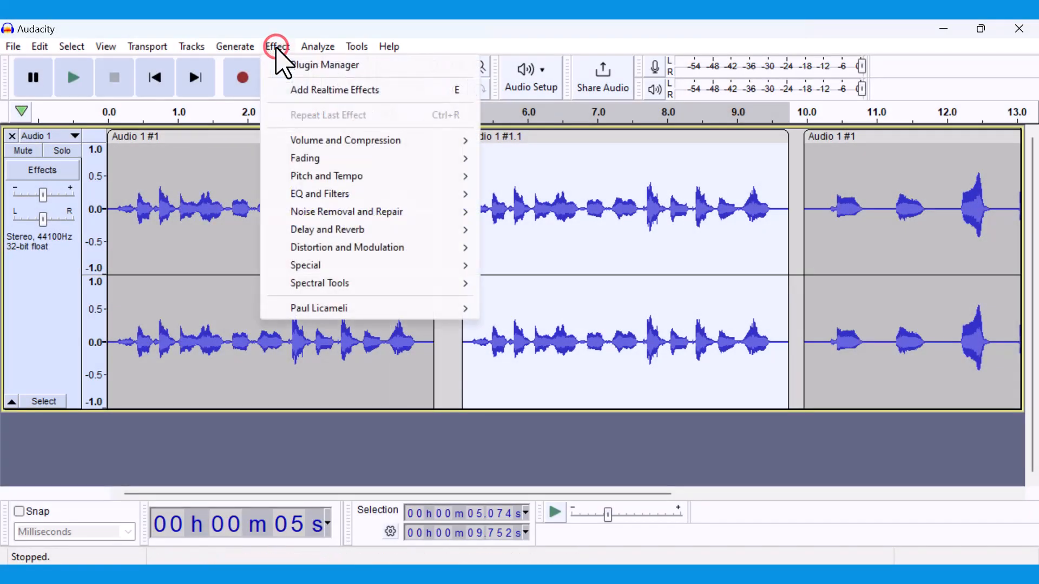
mouse_move(405, 203)
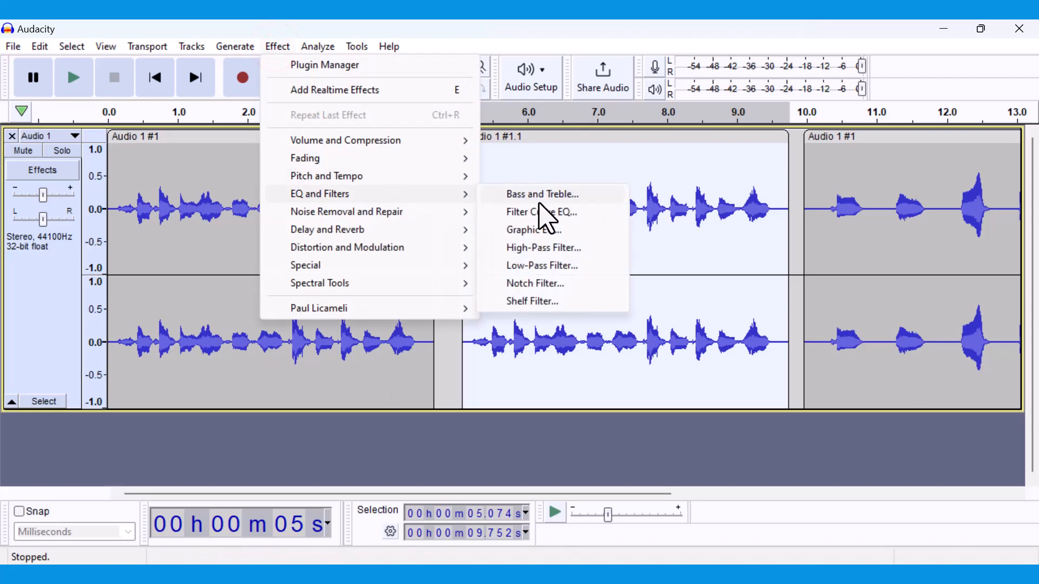
click(568, 244)
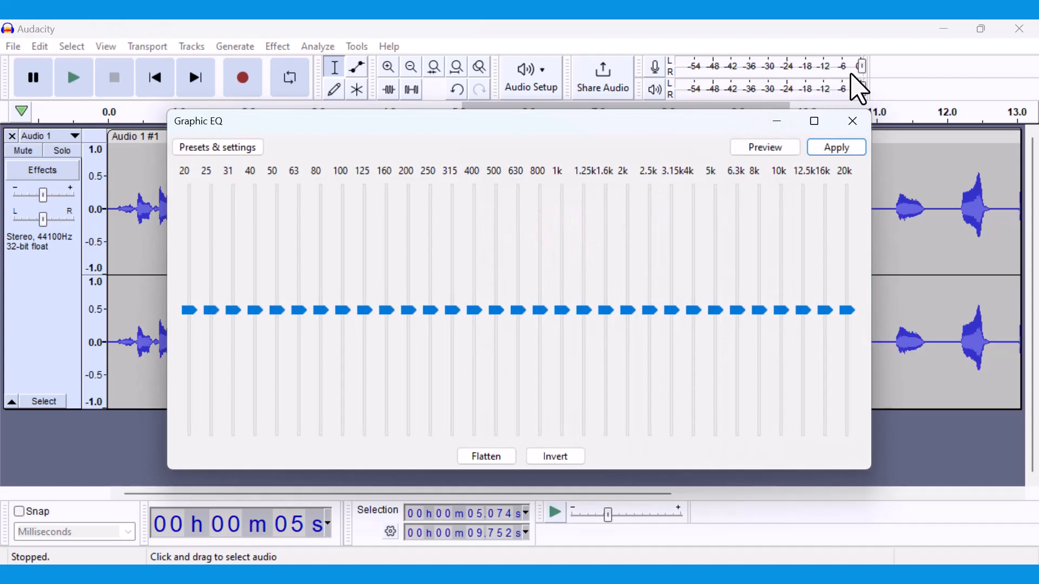
click(898, 67)
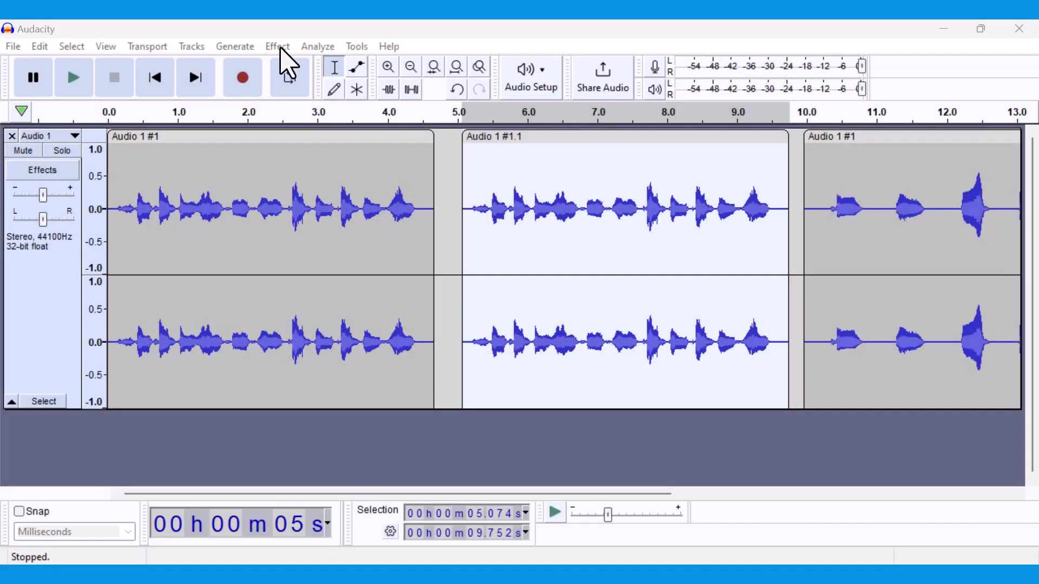
- Apply the Reverb effect to the pasted middle clip using the Vocal II factory preset
click(279, 47)
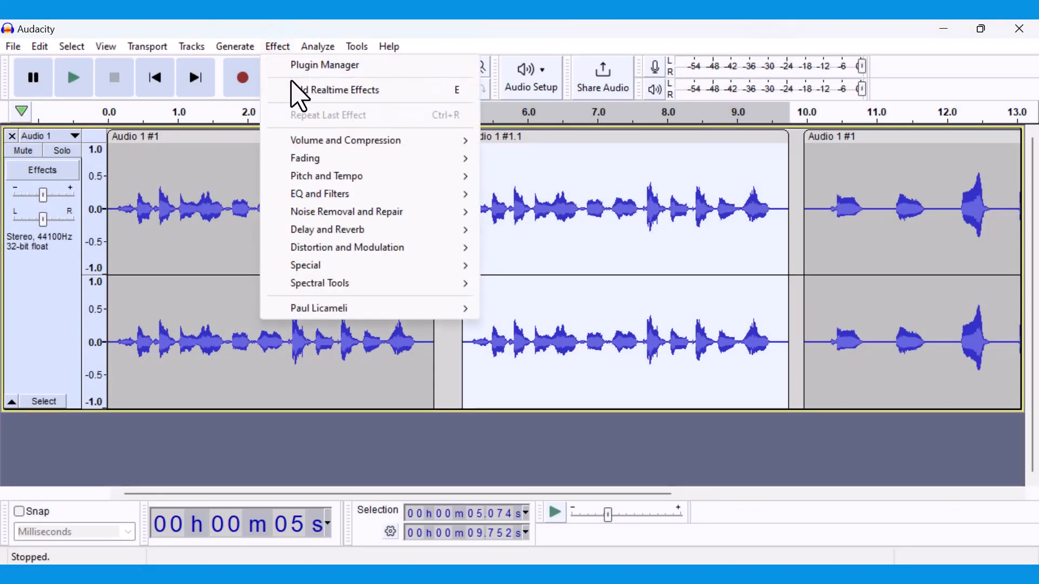
mouse_move(317, 232)
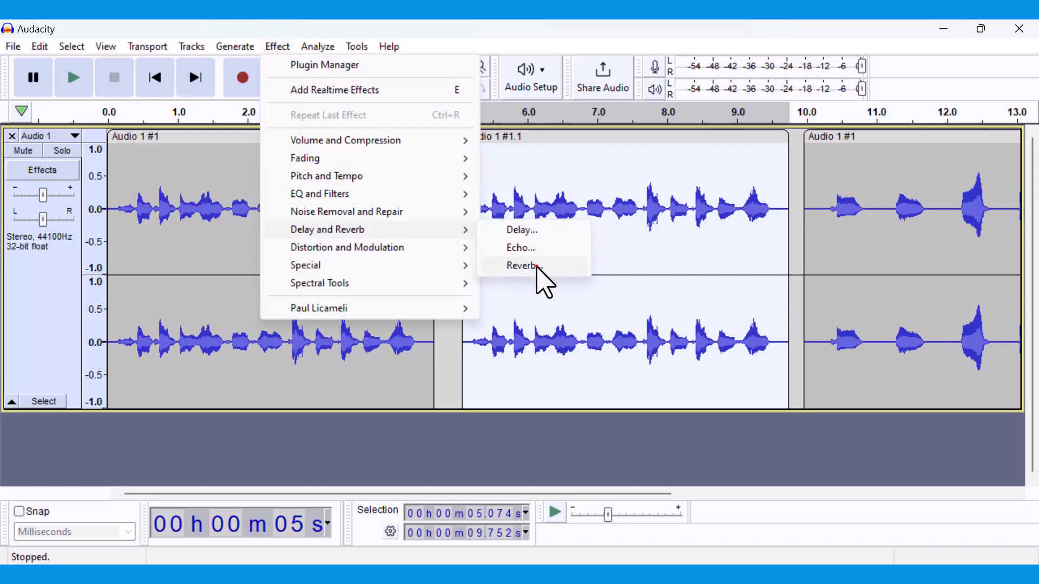
click(538, 266)
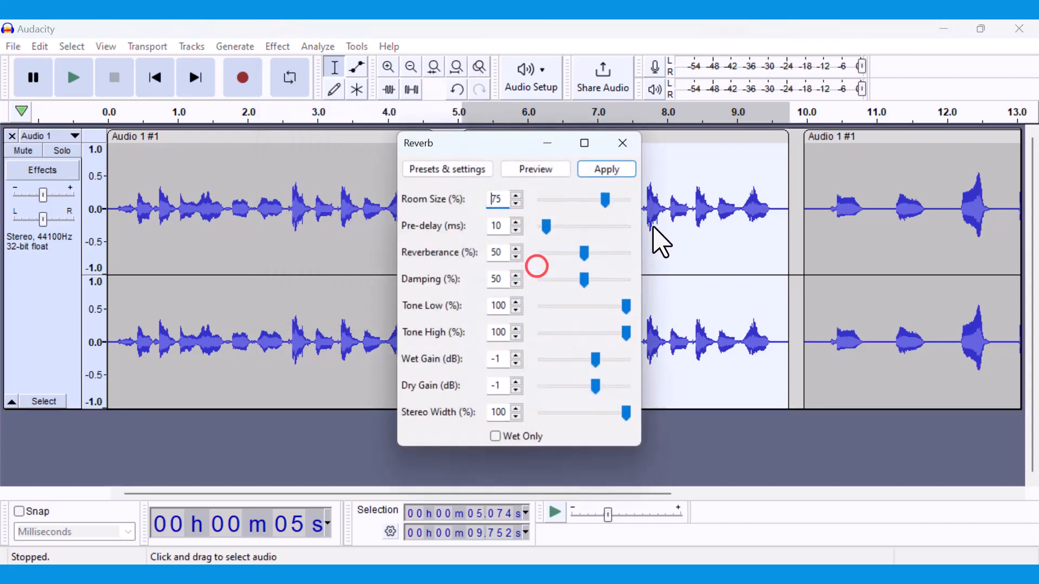
click(479, 168)
mouse_move(486, 256)
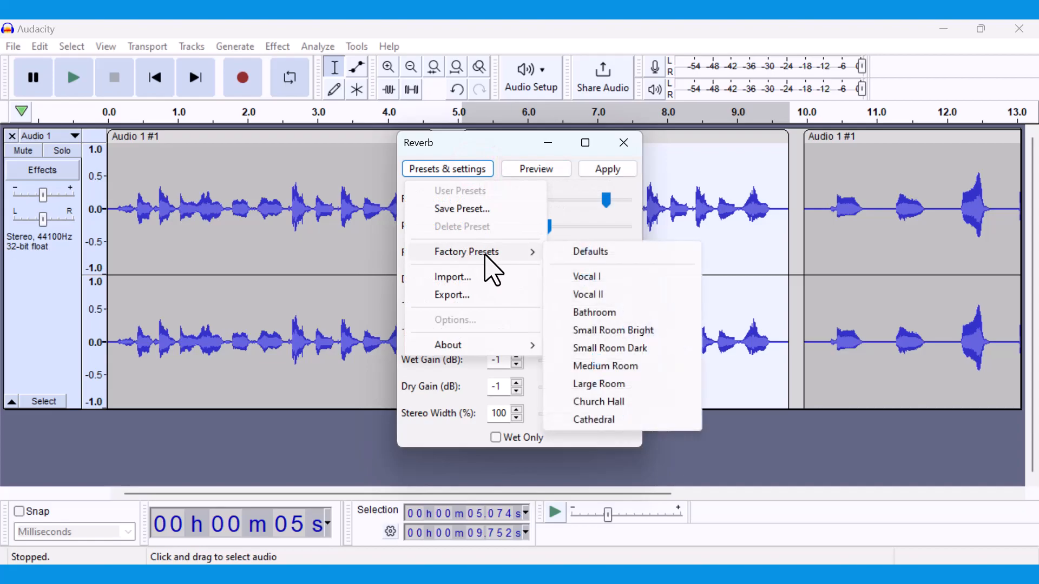
click(597, 296)
click(620, 168)
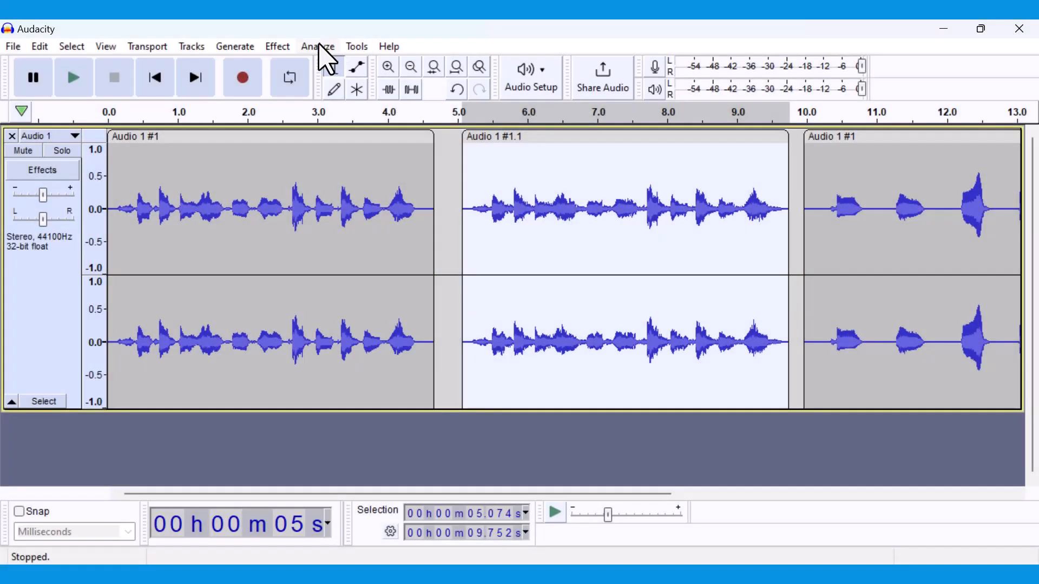
- Apply the Compressor to the middle clip with the factory defaults: threshold -12 dB, noise floor -40 dB, ratio 2:1, make-up gain on
click(281, 45)
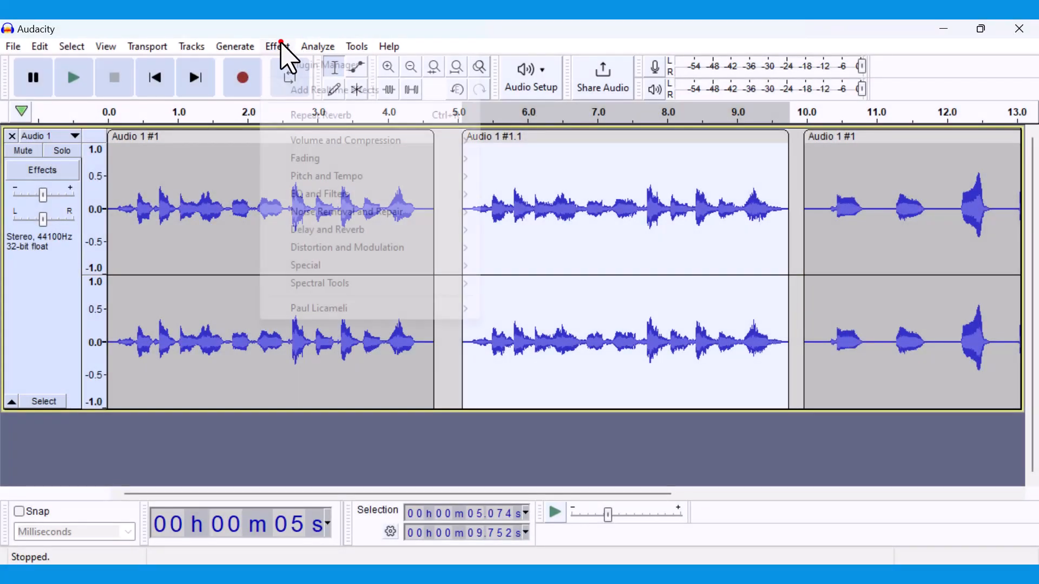
mouse_move(345, 139)
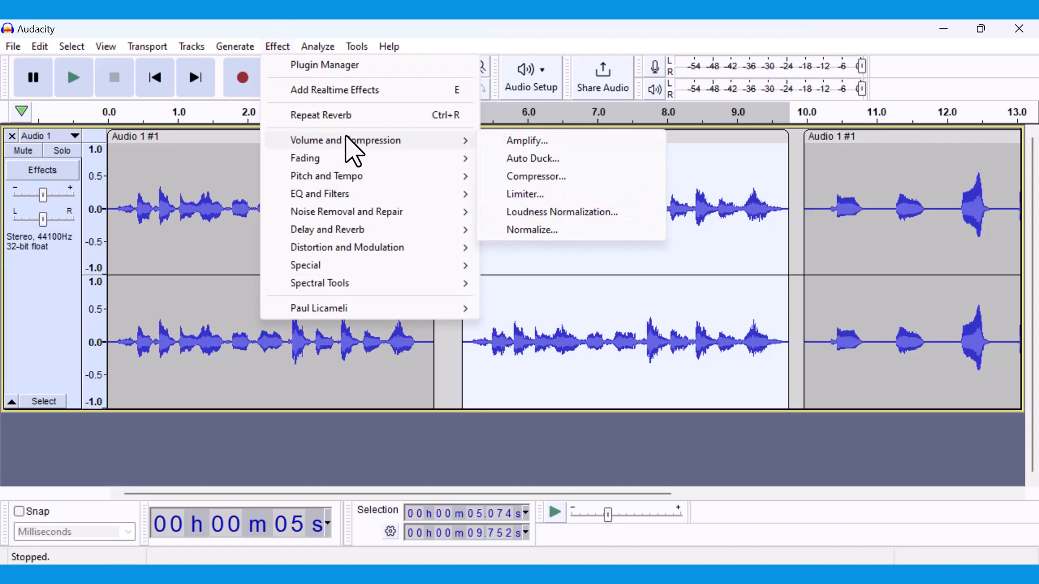
click(557, 175)
click(433, 128)
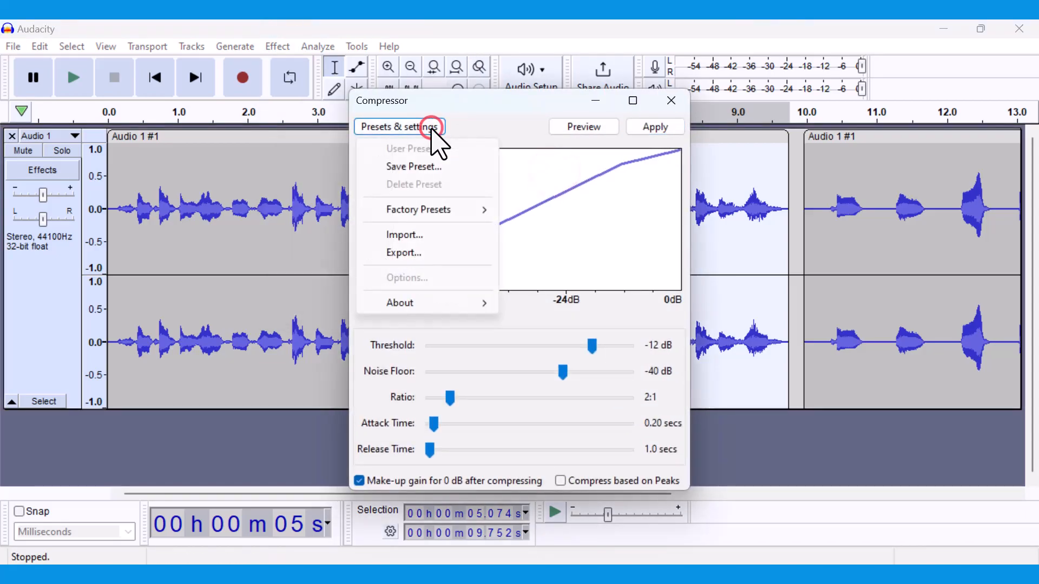
click(464, 210)
click(515, 210)
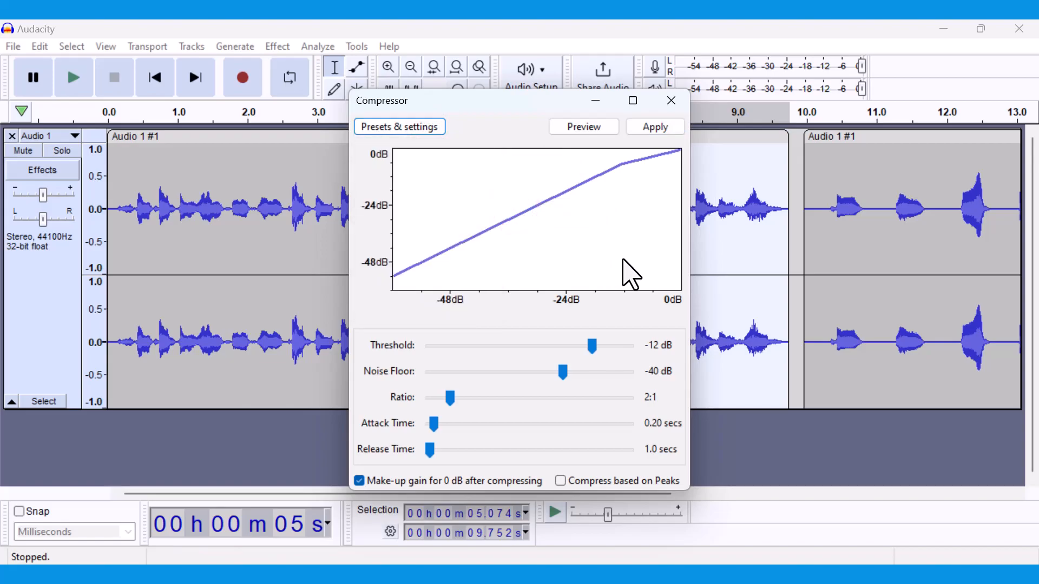
click(659, 131)
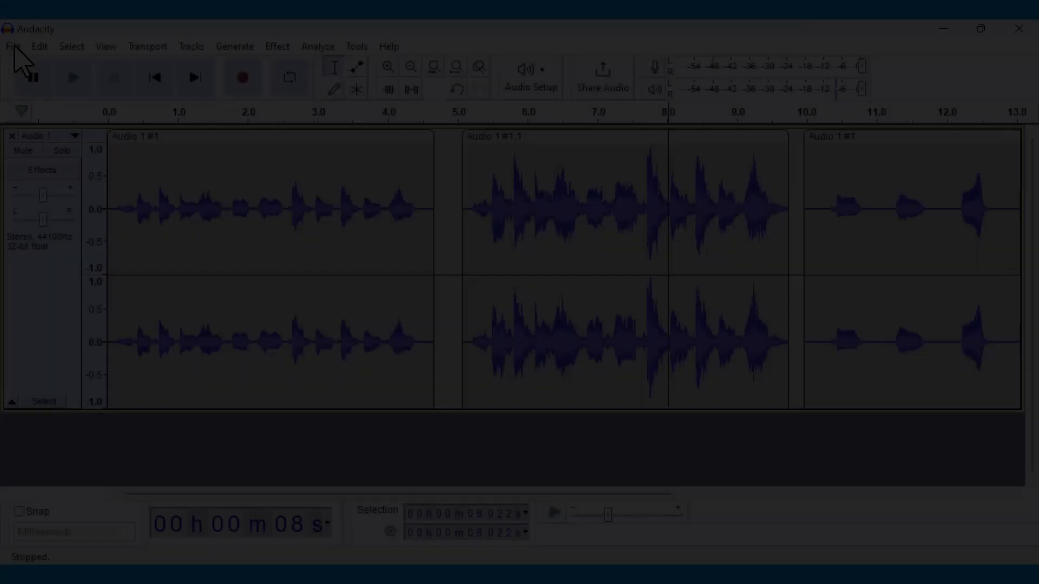
- Export the audio to the Audacity folder as Test Recording in WAV (Microsoft), Signed 16-bit PCM, leaving the metadata tags blank
click(13, 46)
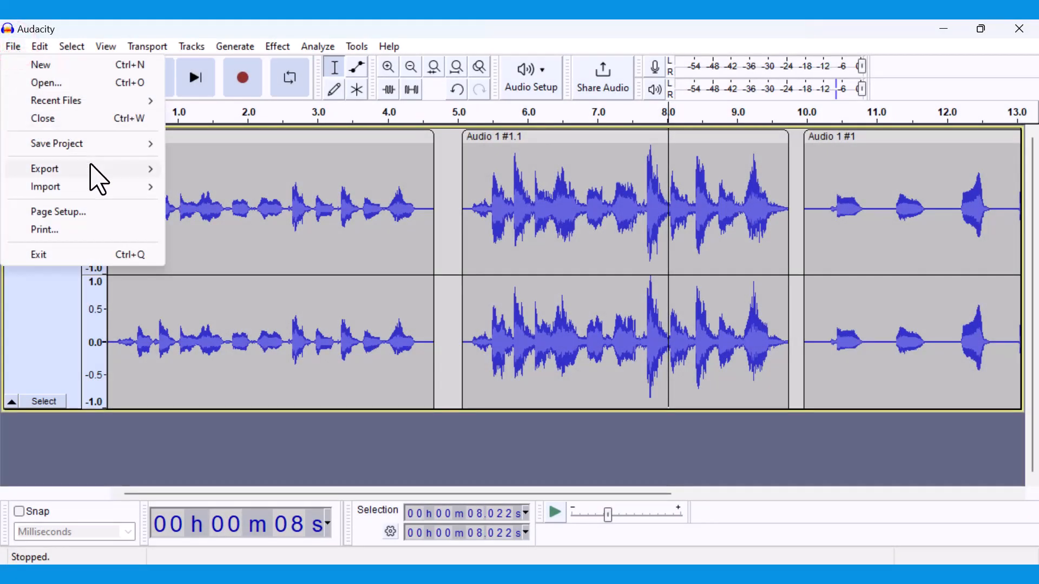
mouse_move(98, 179)
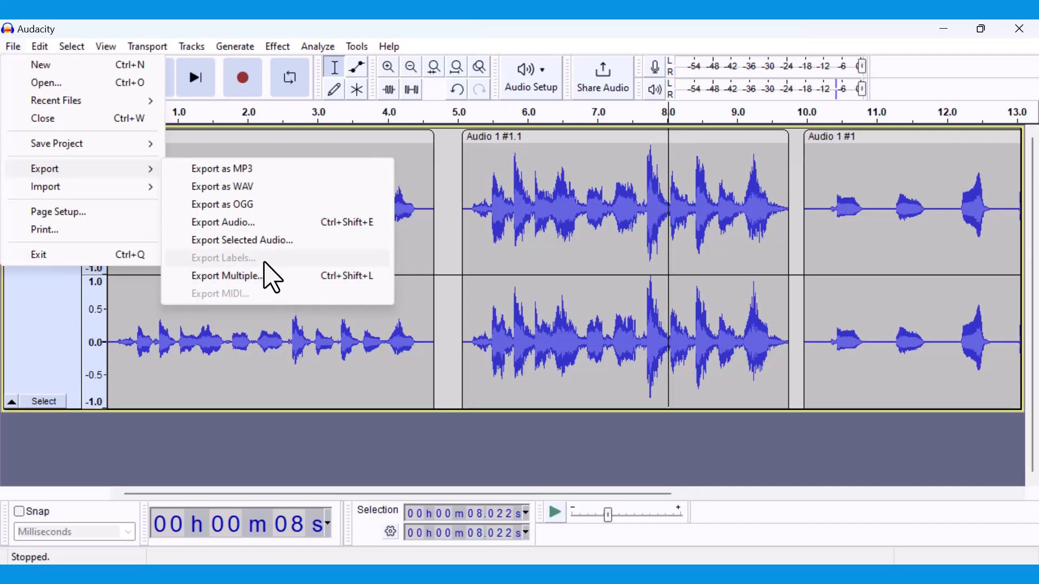
click(263, 223)
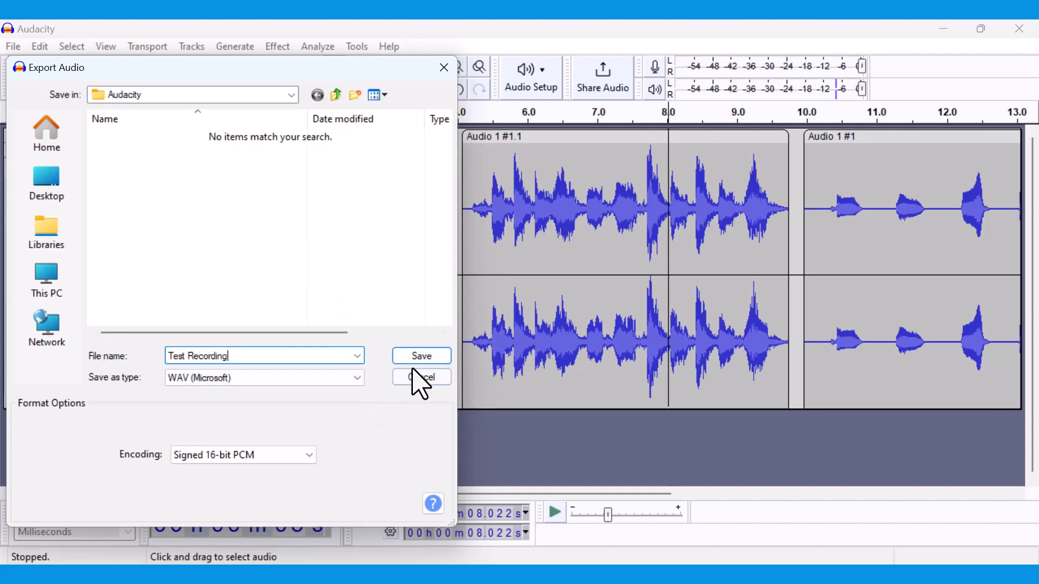
click(422, 357)
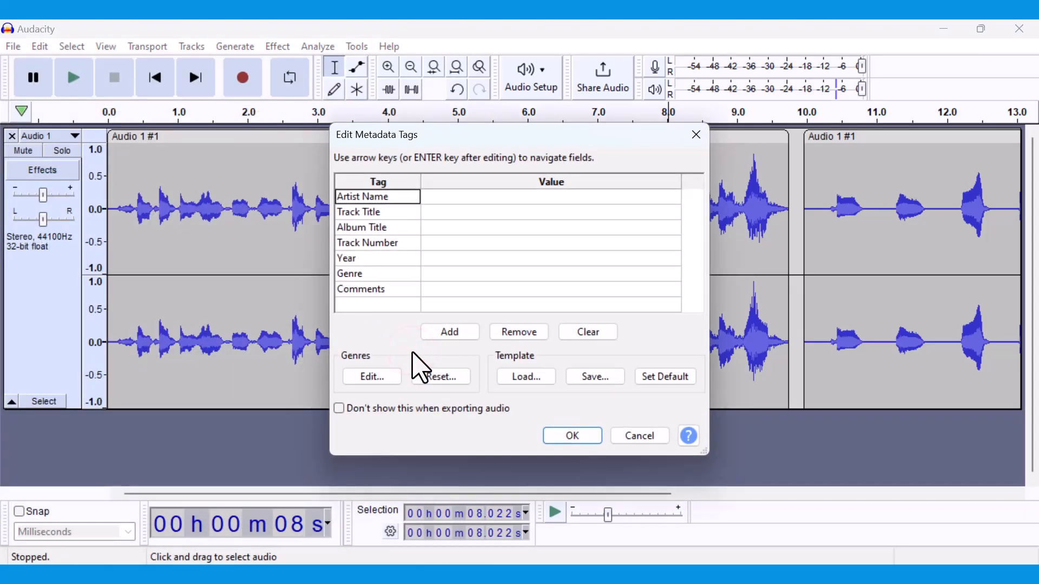
click(581, 436)
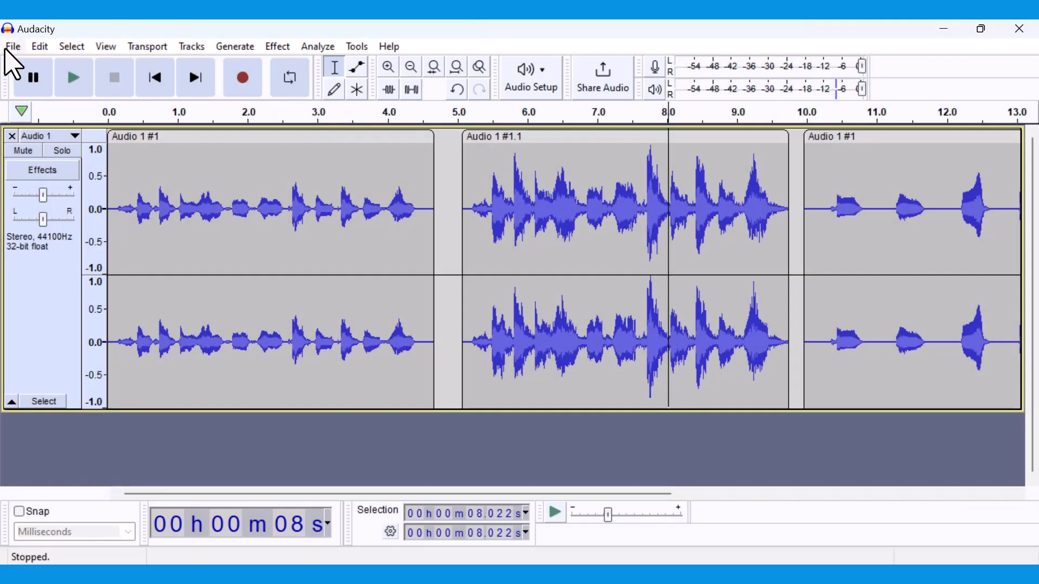
- Save the project in the Audacity folder as an AUP3 project file named Audio How-To, accepting the project-format notice
click(9, 48)
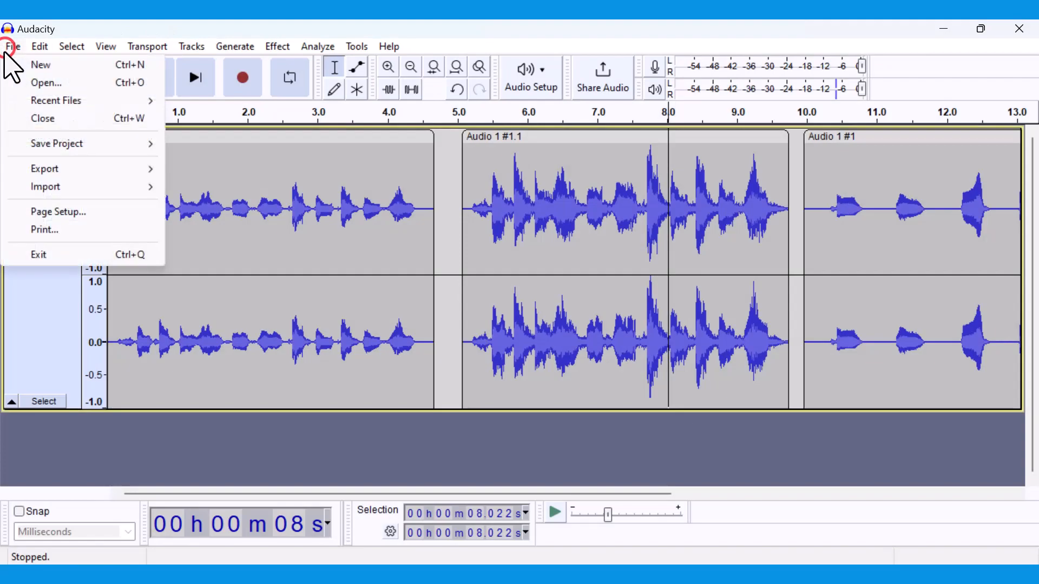
mouse_move(60, 147)
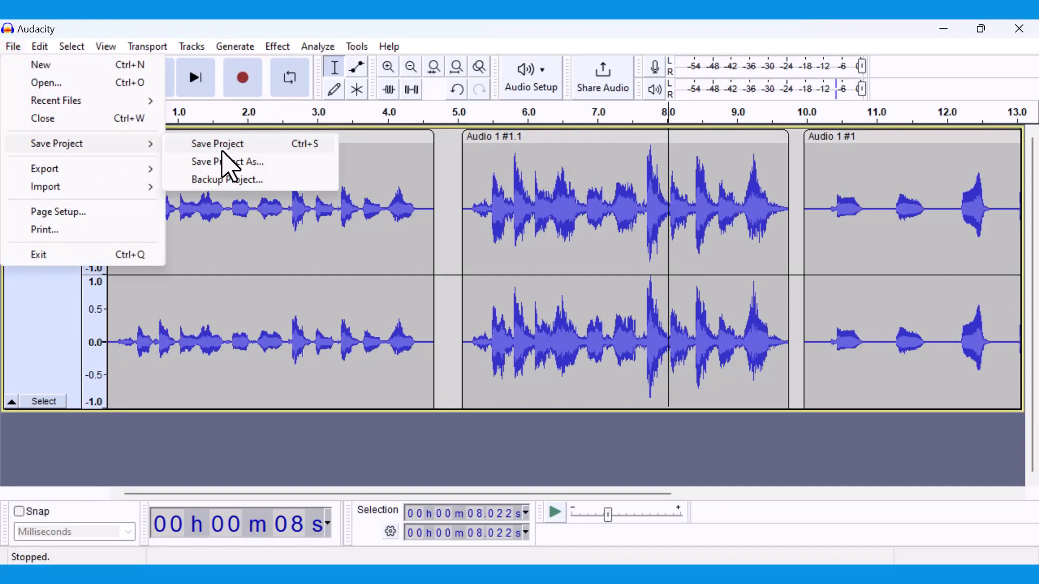
click(219, 145)
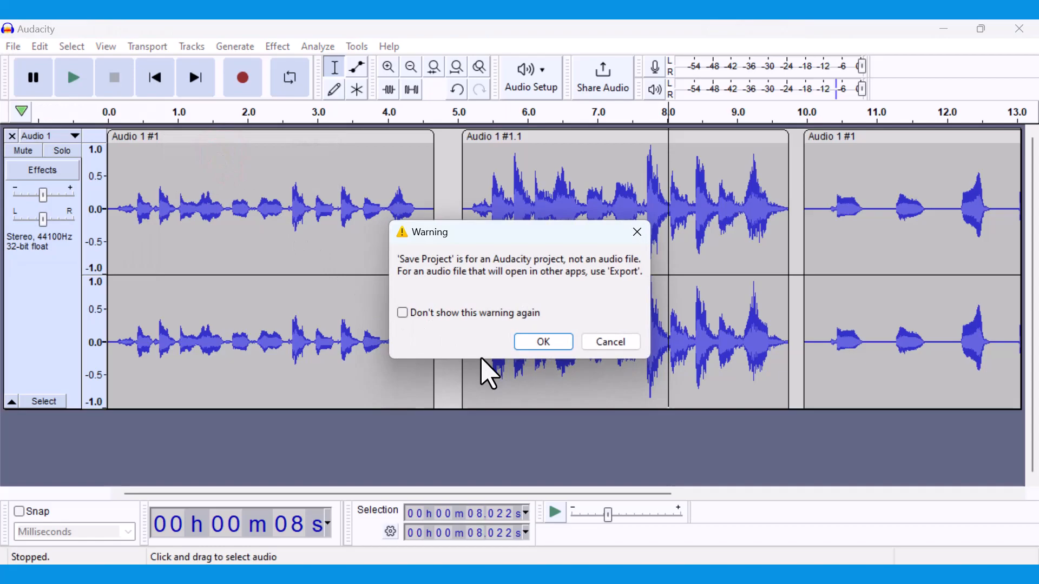
click(536, 342)
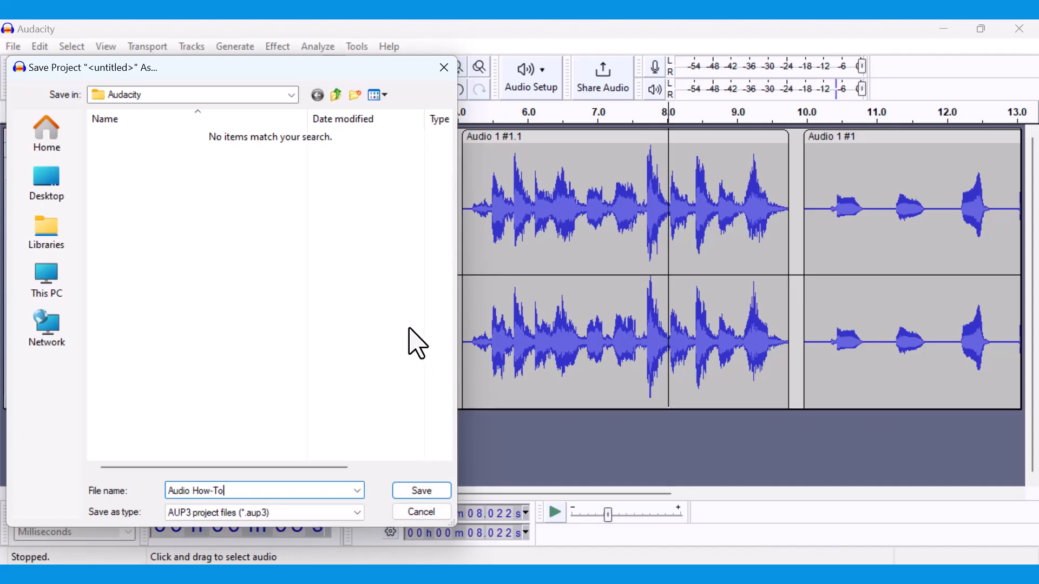
click(424, 492)
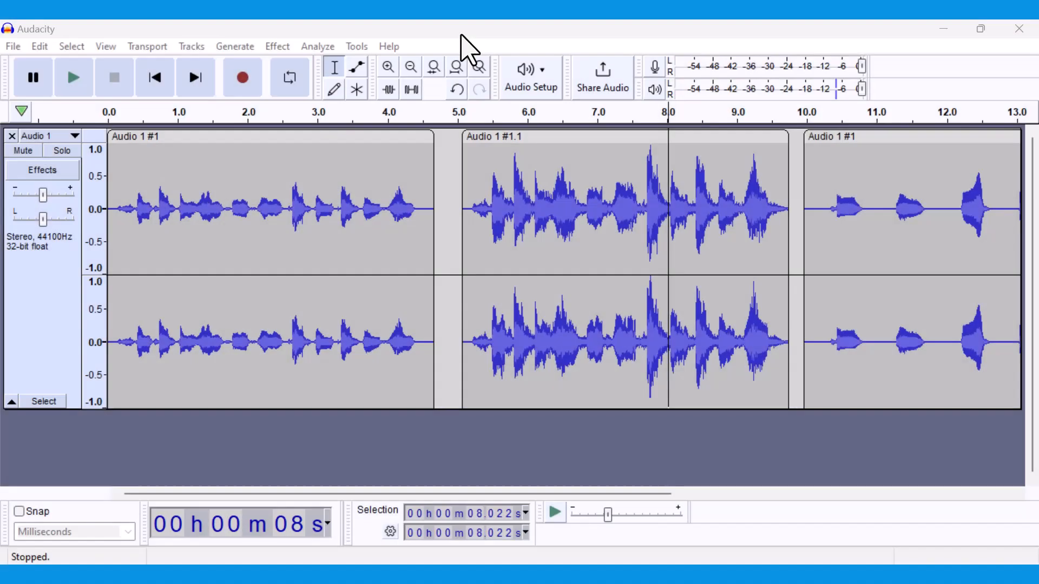
- Open Quick Help and look through the latest topics on the Audacity Forum in the web browser
click(390, 47)
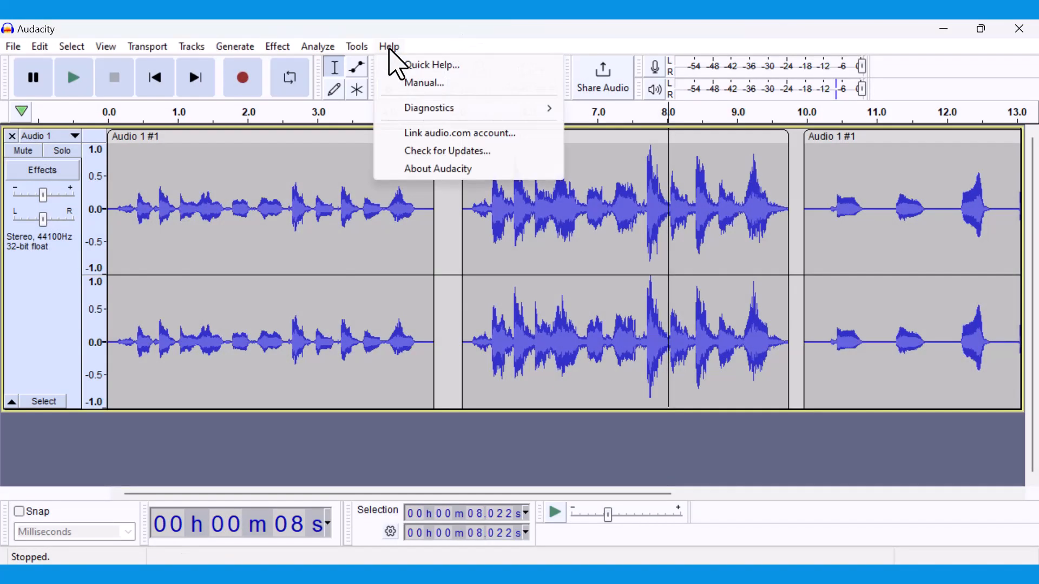
click(454, 68)
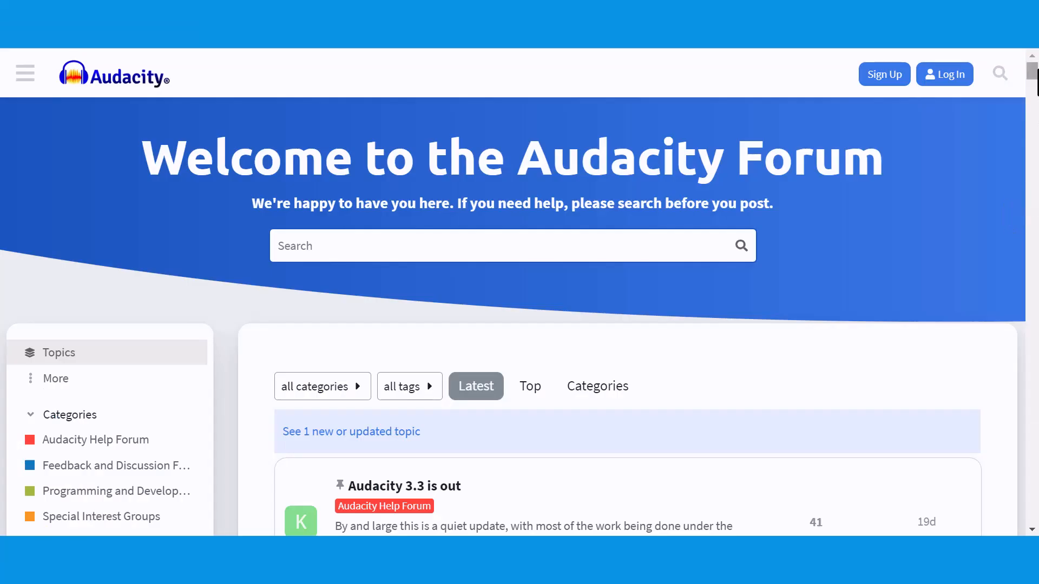
drag(1035, 70, 1035, 129)
drag(1037, 142, 1034, 226)
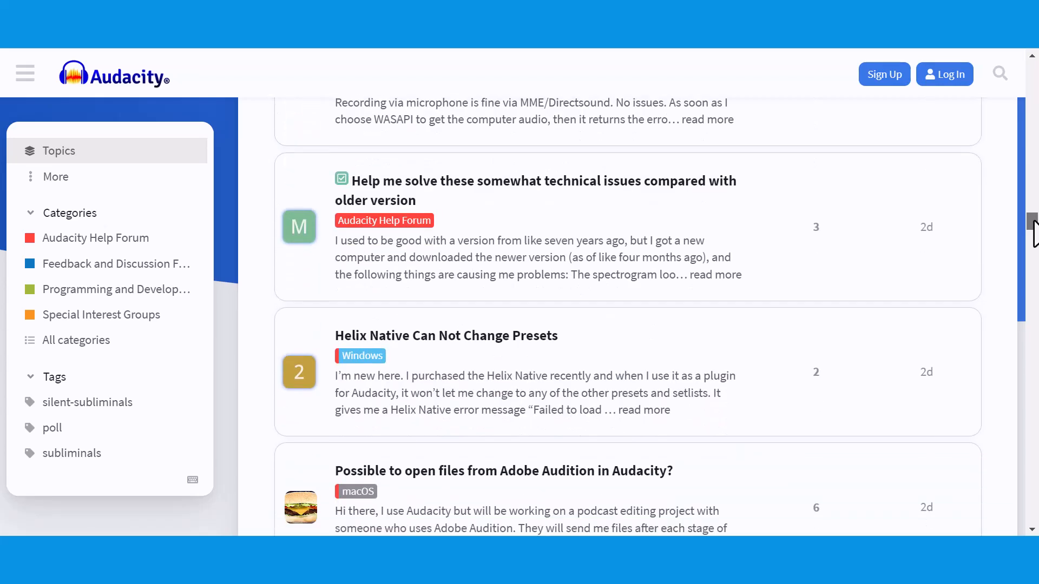